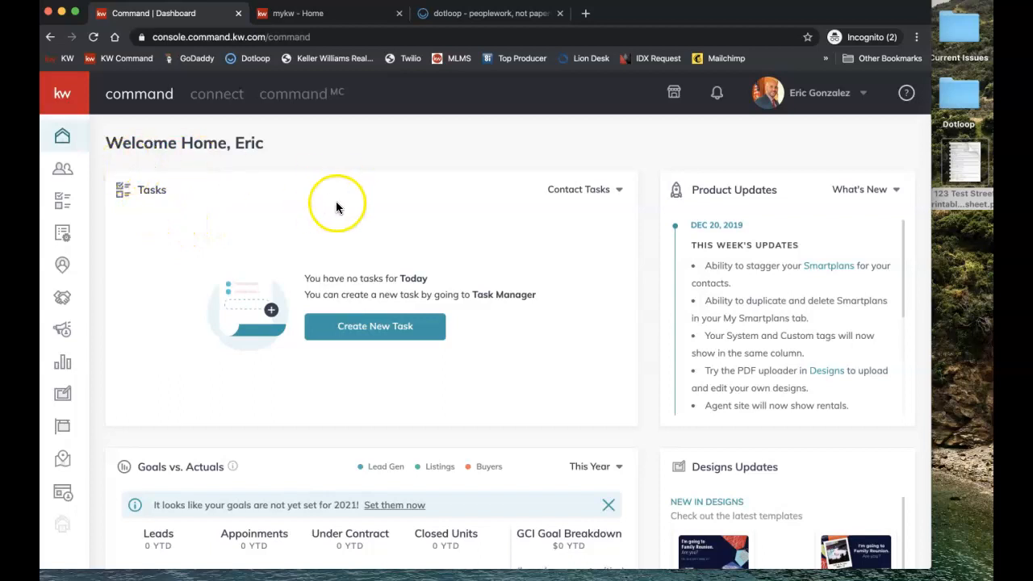
- Open the Opportunities page and look over the Listings, Buyers and Leases pipelines
{"action": "left_click", "coordinate": [67, 104]}
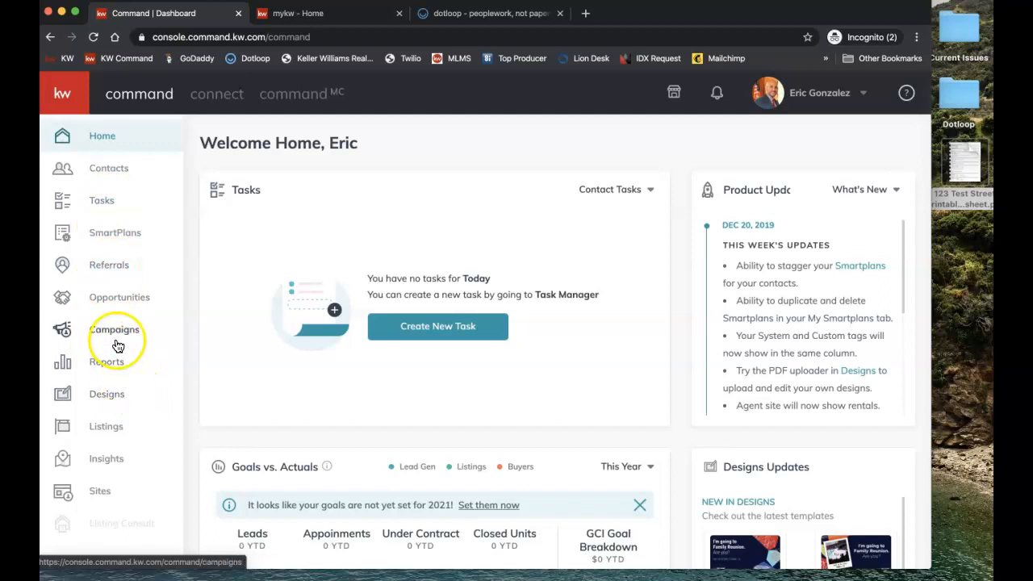
{"action": "left_click", "coordinate": [118, 300]}
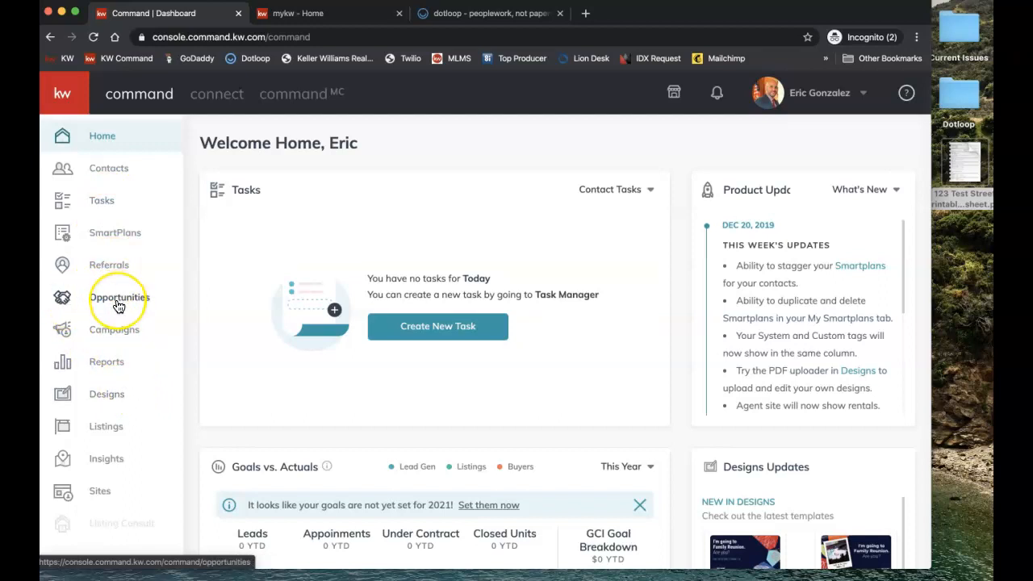
{"action": "left_click", "coordinate": [117, 303]}
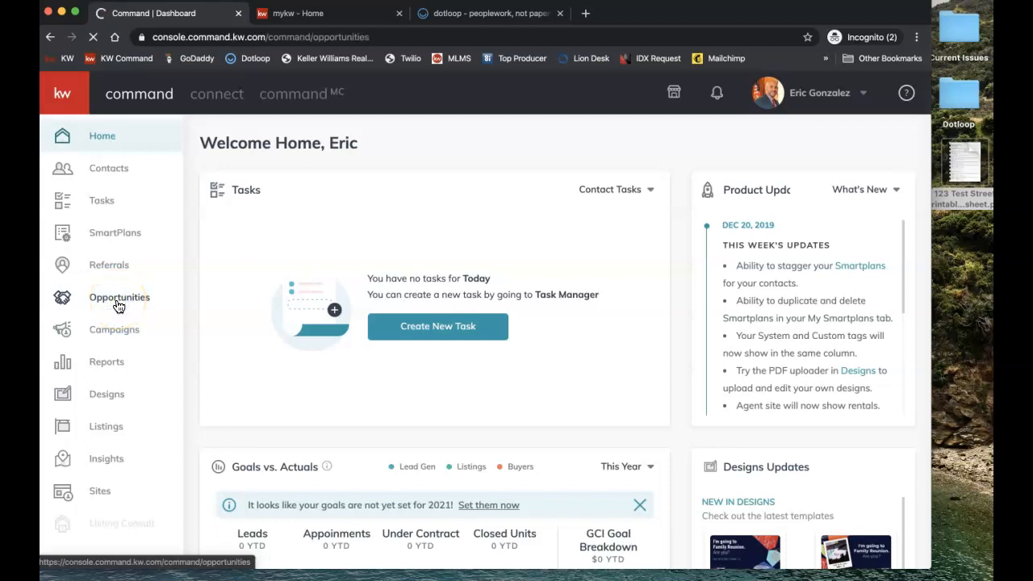
{"action": "scroll", "coordinate": [195, 369], "scroll_direction": "down", "scroll_amount": 5}
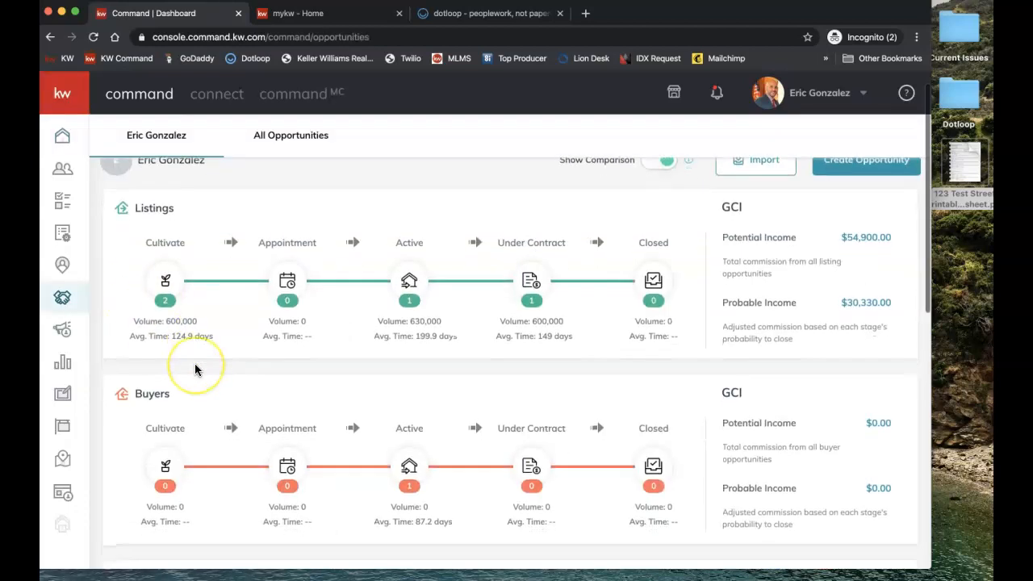
{"action": "scroll", "coordinate": [195, 369], "scroll_direction": "up", "scroll_amount": 3}
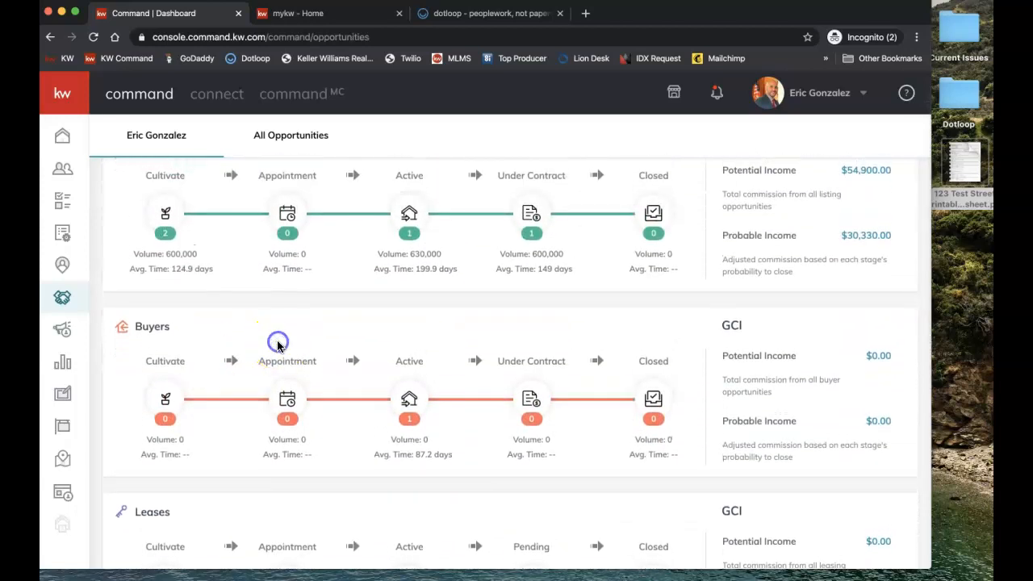
{"action": "scroll", "coordinate": [277, 345], "scroll_direction": "up", "scroll_amount": 3}
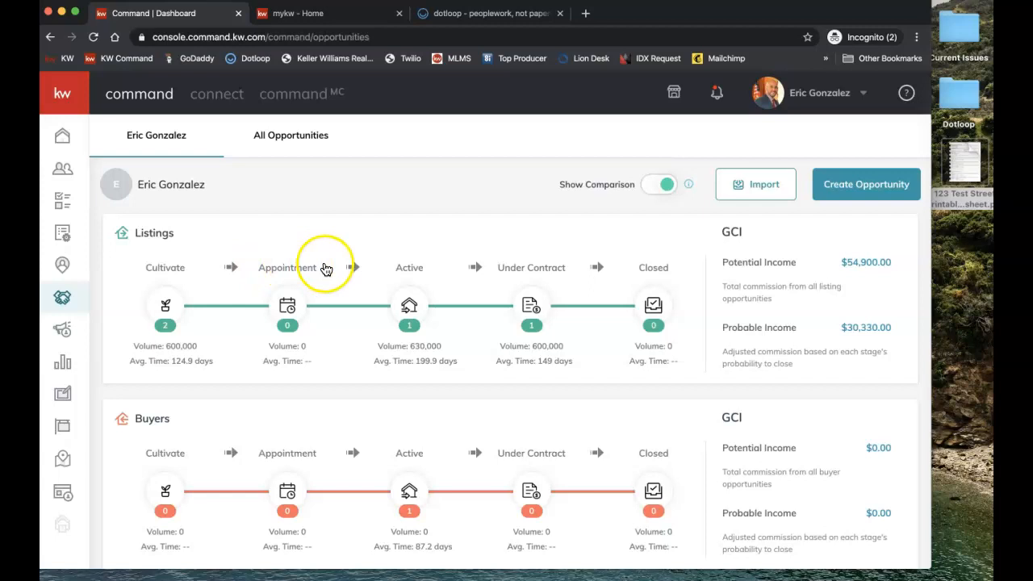
{"action": "scroll", "coordinate": [242, 228], "scroll_direction": "down", "scroll_amount": 5}
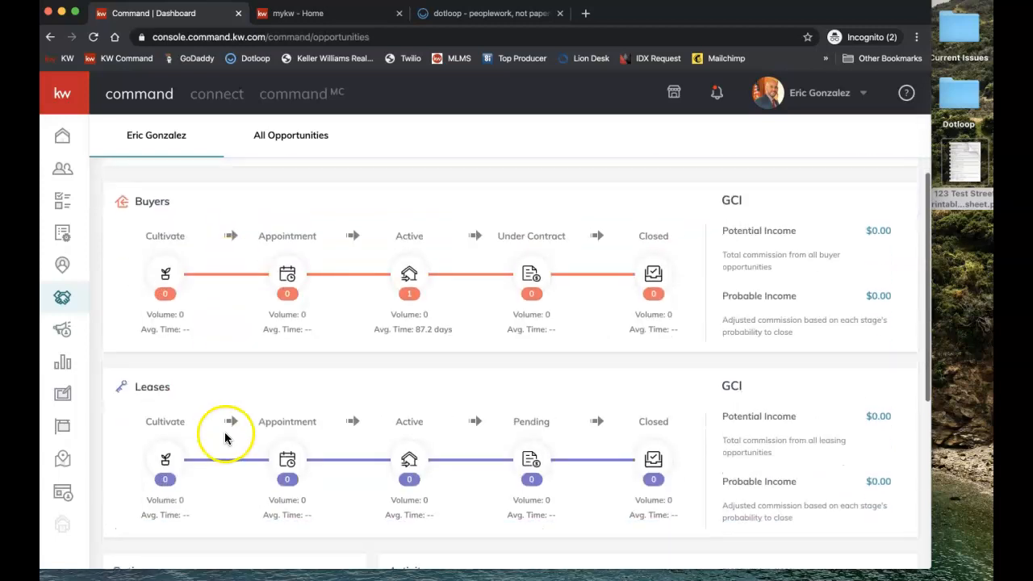
{"action": "scroll", "coordinate": [225, 432], "scroll_direction": "up", "scroll_amount": 5}
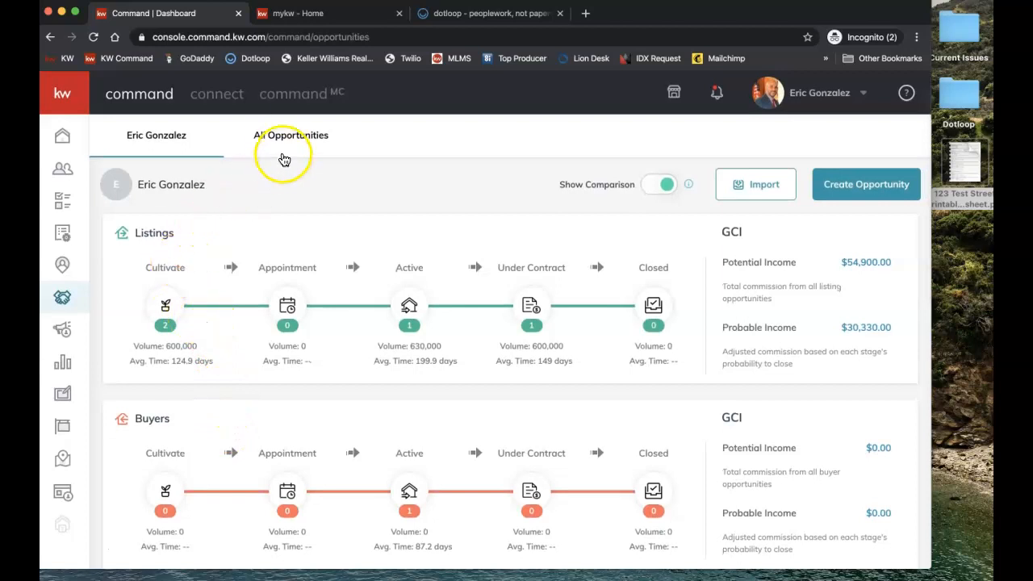
- From all opportunities, open the $0.00 listing in the Cultivate phase and review its general information, property and seller worksheet details
{"action": "left_click", "coordinate": [274, 140]}
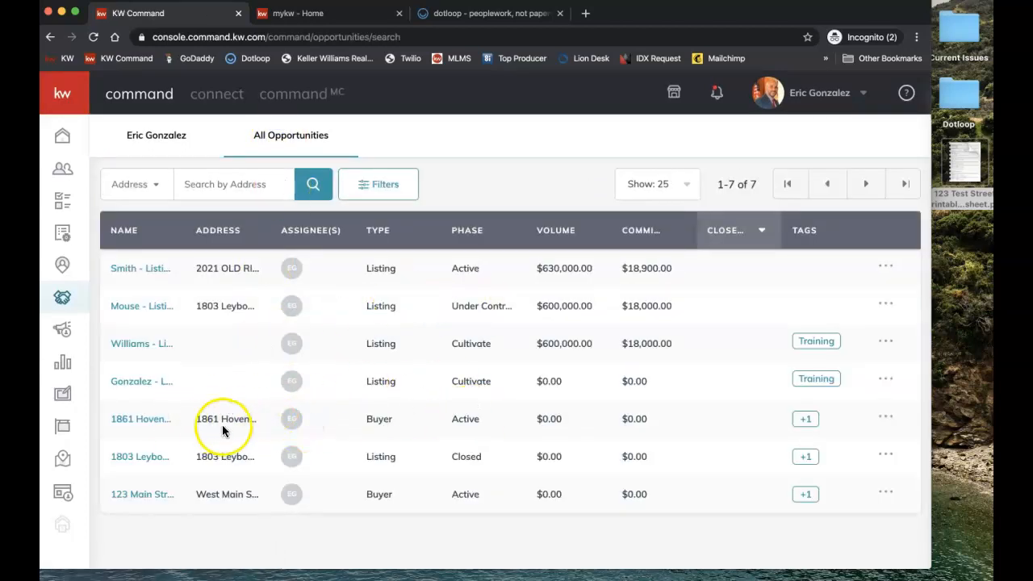
{"action": "left_click", "coordinate": [127, 382]}
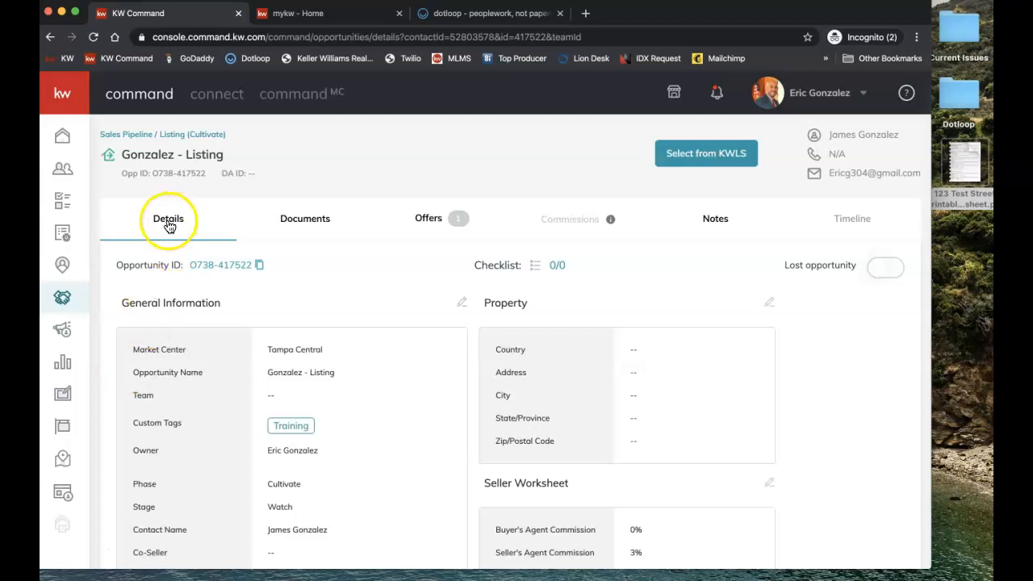
{"action": "scroll", "coordinate": [185, 288], "scroll_direction": "down", "scroll_amount": 4}
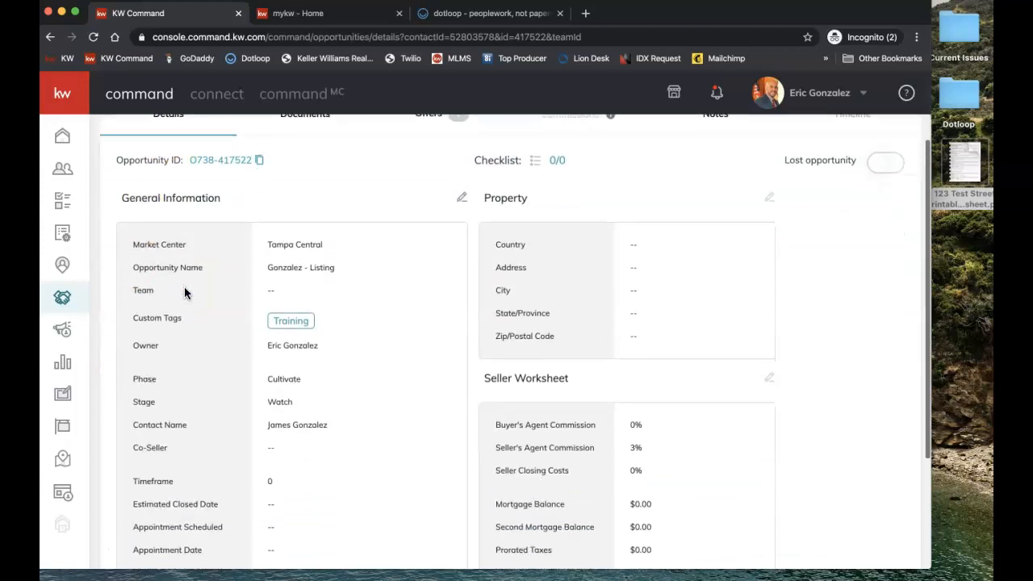
{"action": "scroll", "coordinate": [185, 288], "scroll_direction": "down", "scroll_amount": 3}
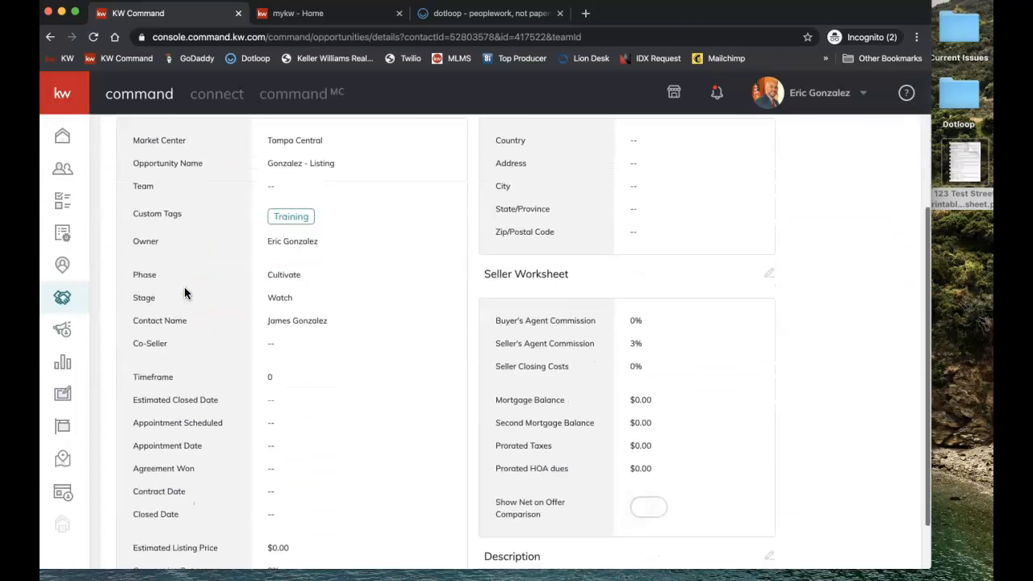
{"action": "scroll", "coordinate": [184, 286], "scroll_direction": "up", "scroll_amount": 7}
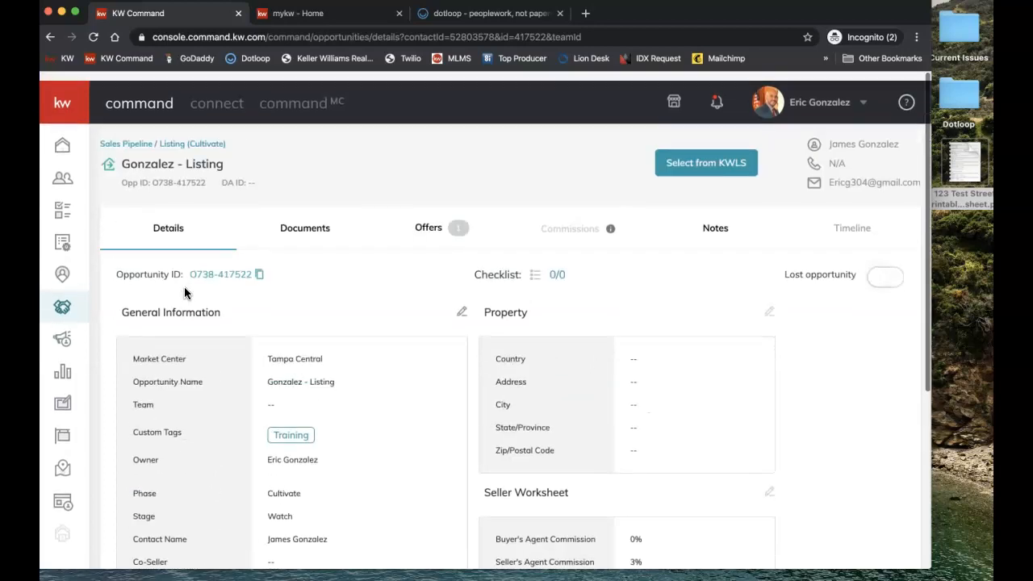
- Open the opportunity's documents and view the Listed checklist and folders
{"action": "left_click", "coordinate": [307, 228]}
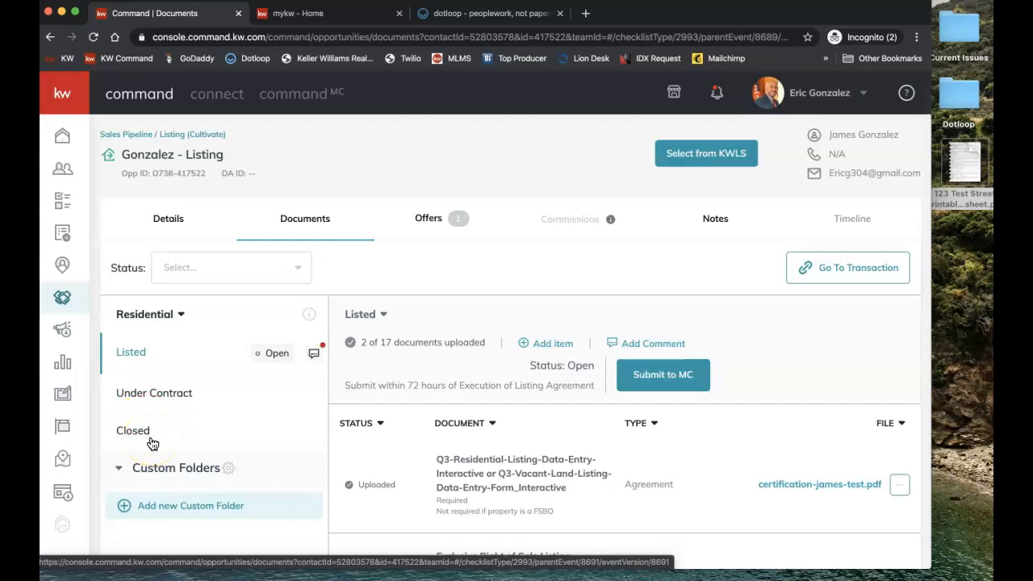
{"action": "scroll", "coordinate": [148, 445], "scroll_direction": "down", "scroll_amount": 1}
{"action": "left_click", "coordinate": [152, 501]}
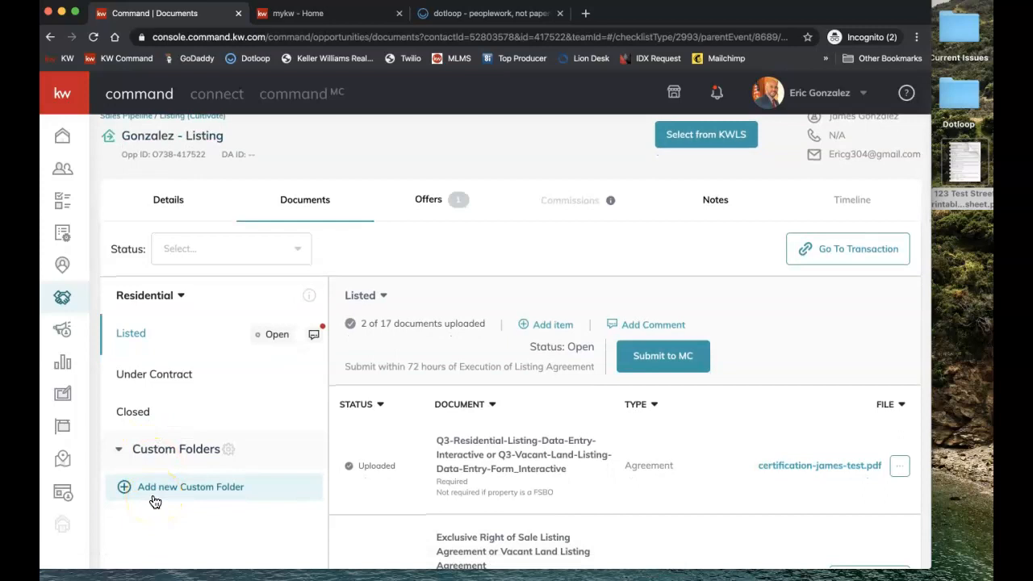
{"action": "left_click", "coordinate": [152, 345]}
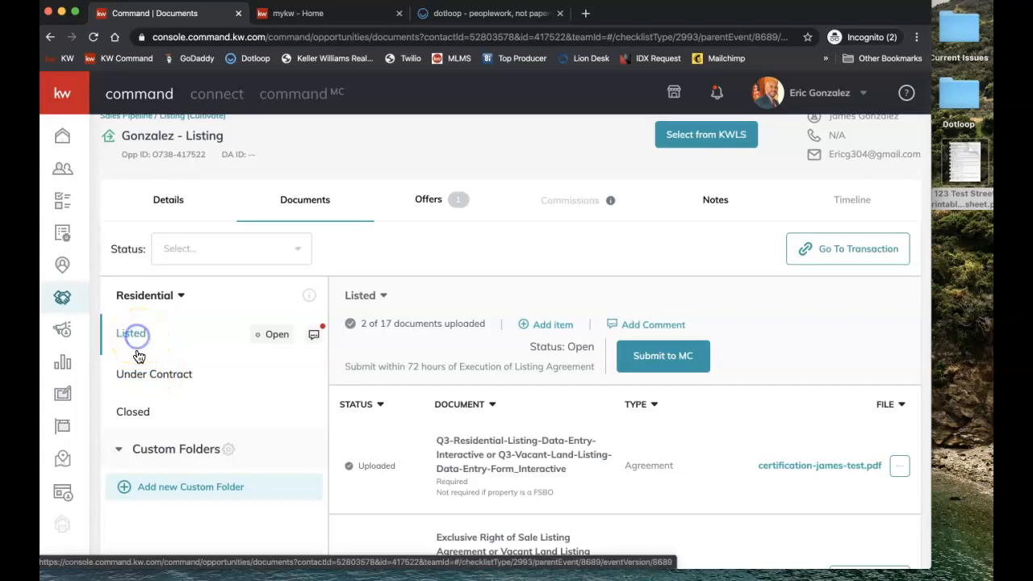
- Switch to the Under Contract checklist and look over its documents
{"action": "left_click", "coordinate": [133, 371]}
{"action": "scroll", "coordinate": [387, 452], "scroll_direction": "down", "scroll_amount": 2}
{"action": "scroll", "coordinate": [400, 456], "scroll_direction": "down", "scroll_amount": 5}
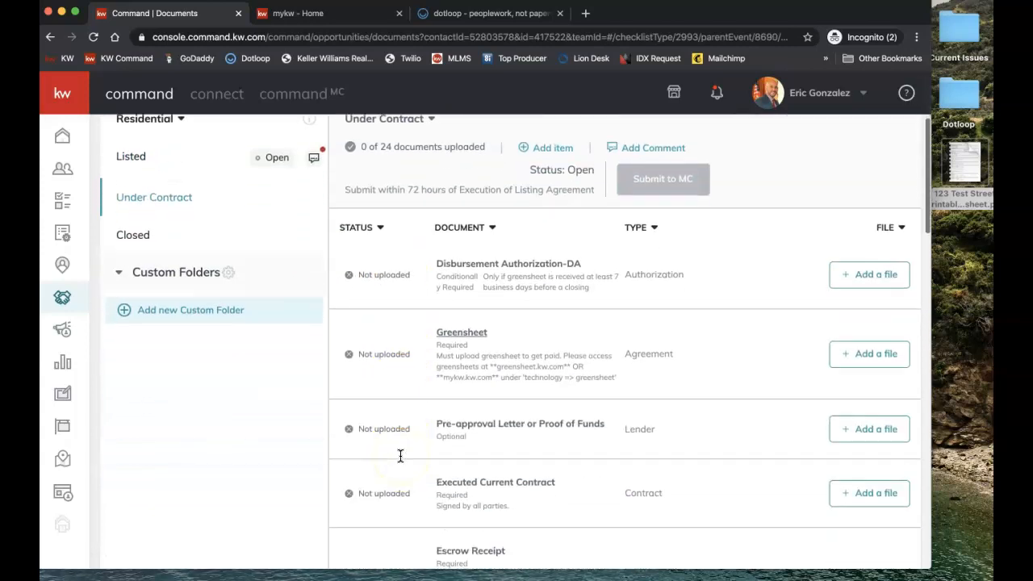
{"action": "scroll", "coordinate": [323, 347], "scroll_direction": "up", "scroll_amount": 5}
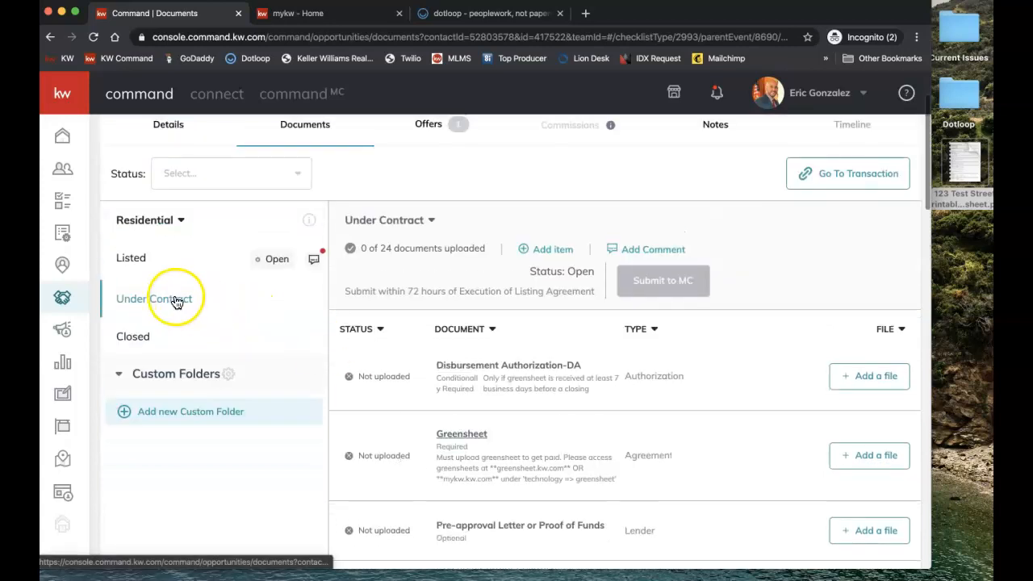
{"action": "scroll", "coordinate": [154, 284], "scroll_direction": "up", "scroll_amount": 2}
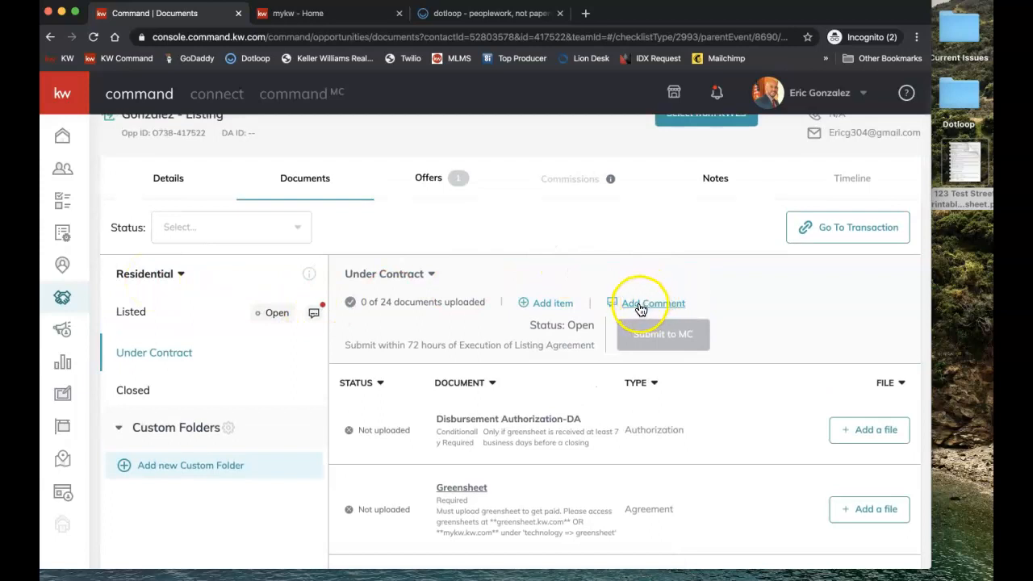
- Start a comment on the Under Contract checklist and mention the second suggested staff member with an @ tag
{"action": "left_click", "coordinate": [640, 310]}
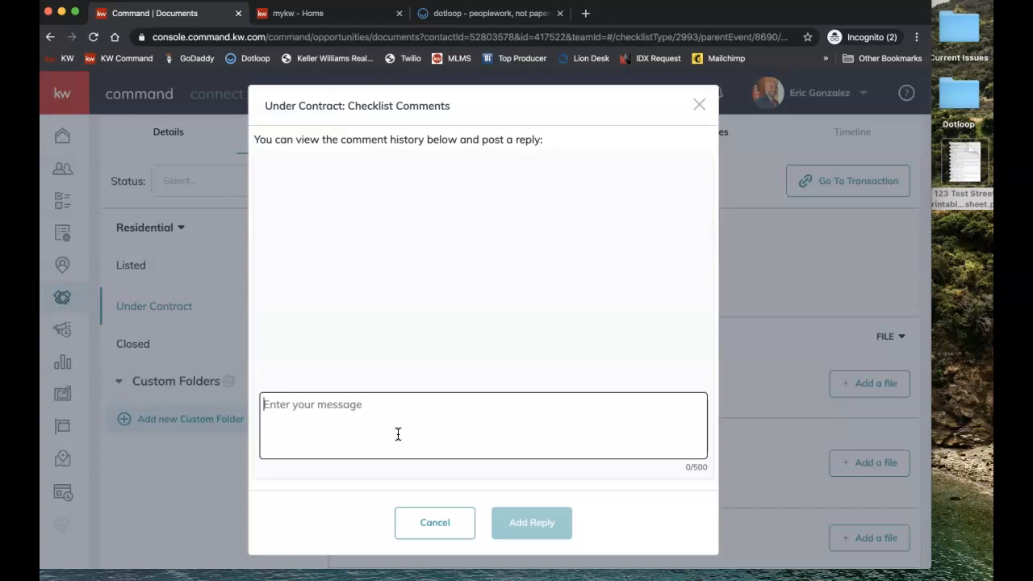
{"action": "type", "text": "@"}
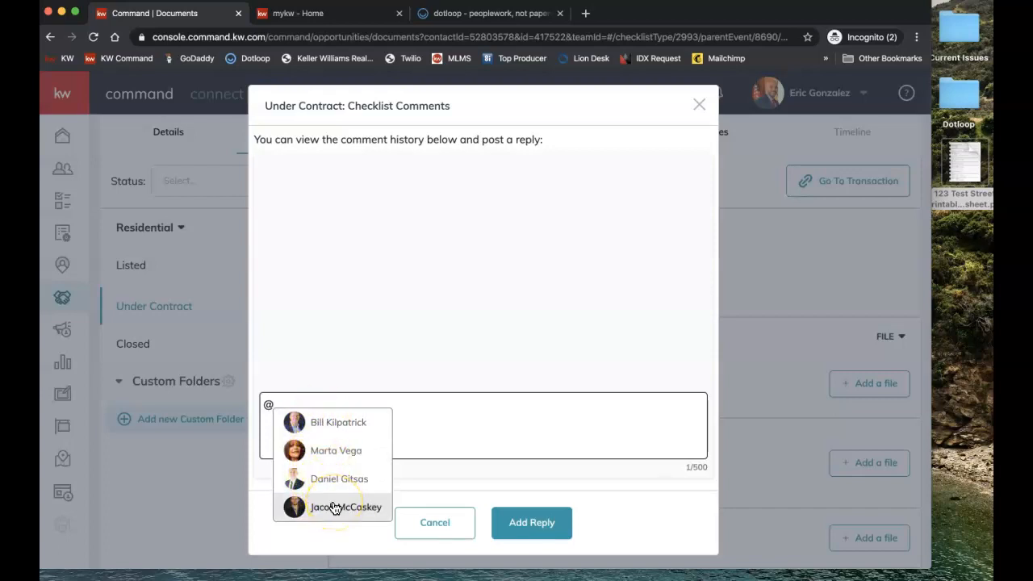
{"action": "scroll", "coordinate": [336, 476], "scroll_direction": "down", "scroll_amount": 2}
{"action": "left_click", "coordinate": [335, 451]}
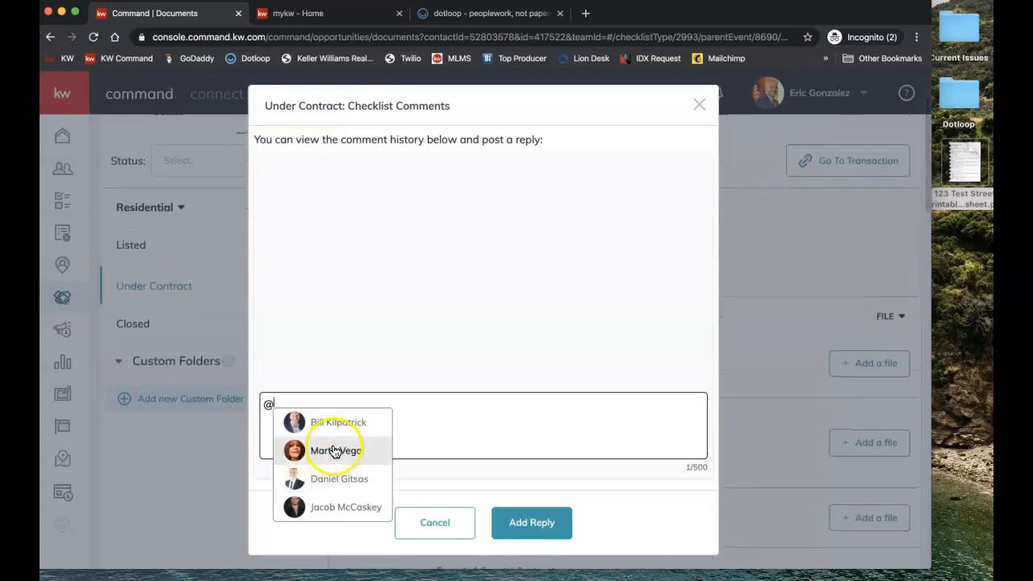
{"action": "left_click", "coordinate": [335, 451]}
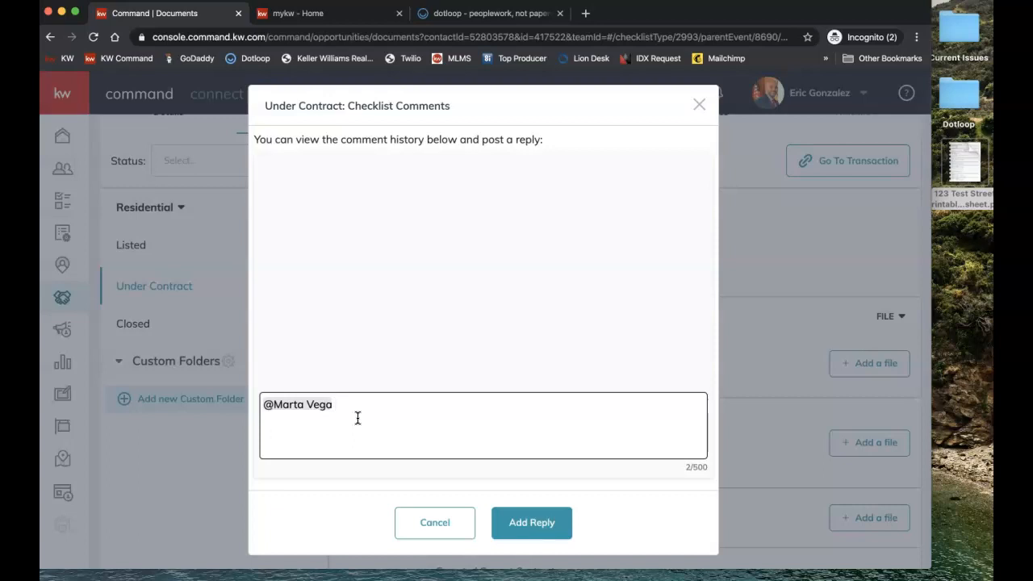
- Write "Uploaded Greensheet." followed by the agent's initials and "(Test)" after the mention, and post the comment
{"action": "type", "text": "Upload"}
{"action": "key", "text": "BackSpace"}
{"action": "type", "text": "ed"}
{"action": "key", "text": "BackSpace"}
{"action": "key", "text": "BackSpace"}
{"action": "type", "text": "Greensheet. EJG"}
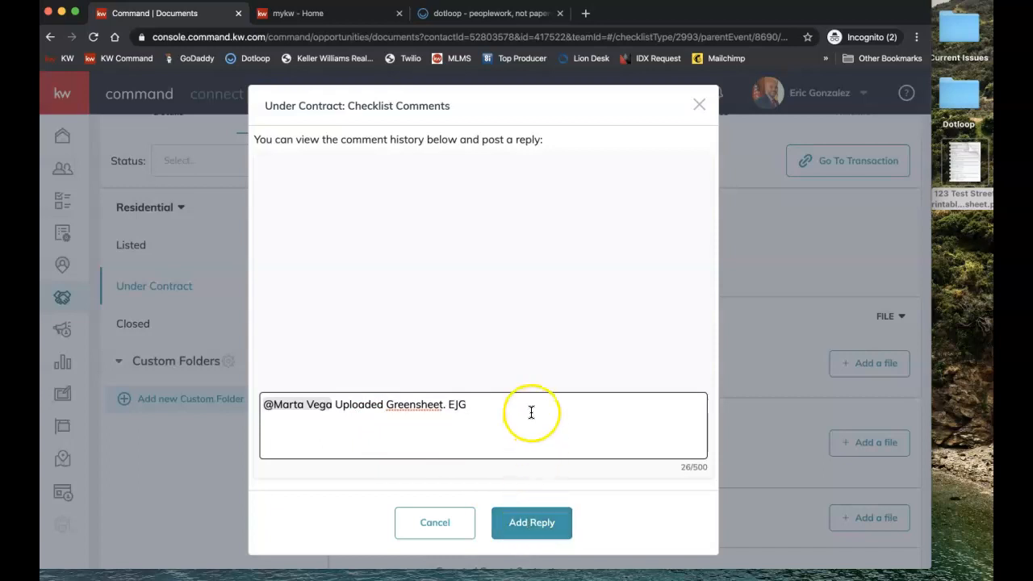
{"action": "type", "text": "(TEst"}
{"action": "key", "text": "BackSpace"}
{"action": "key", "text": "BackSpace"}
{"action": "type", "text": "est)"}
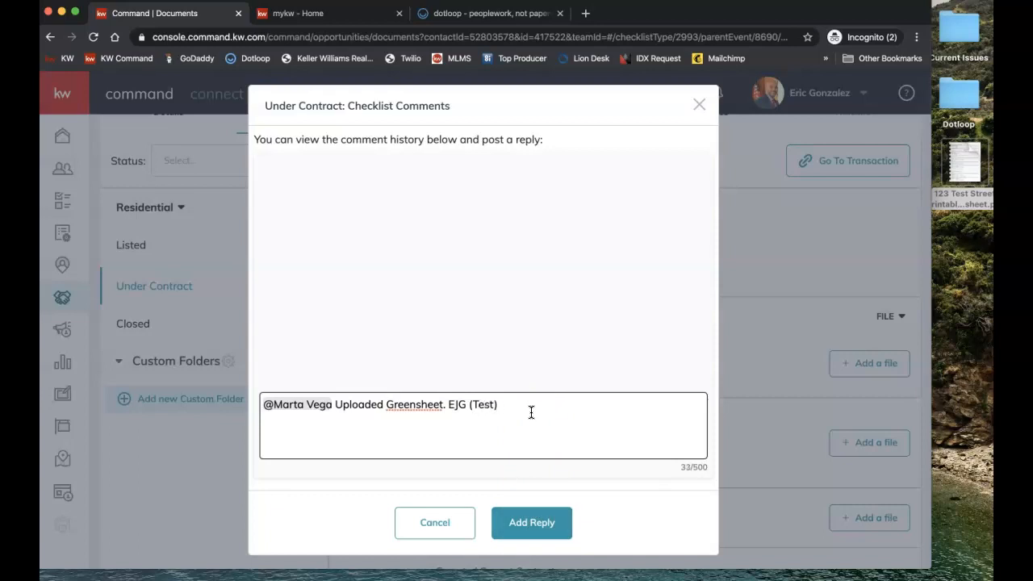
{"action": "left_click", "coordinate": [522, 533]}
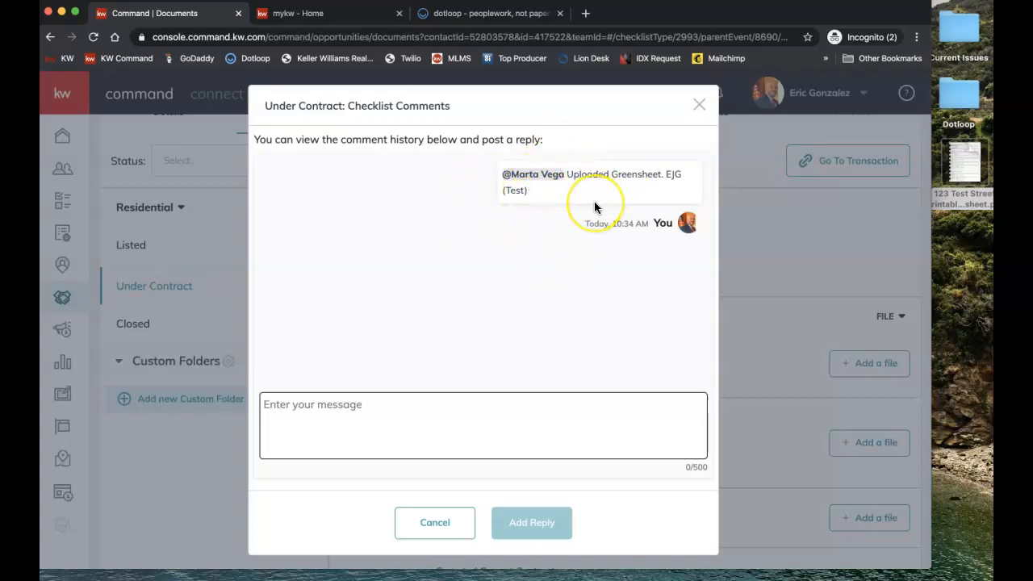
{"action": "scroll", "coordinate": [594, 201], "scroll_direction": "down", "scroll_amount": 1}
{"action": "scroll", "coordinate": [593, 201], "scroll_direction": "up", "scroll_amount": 2}
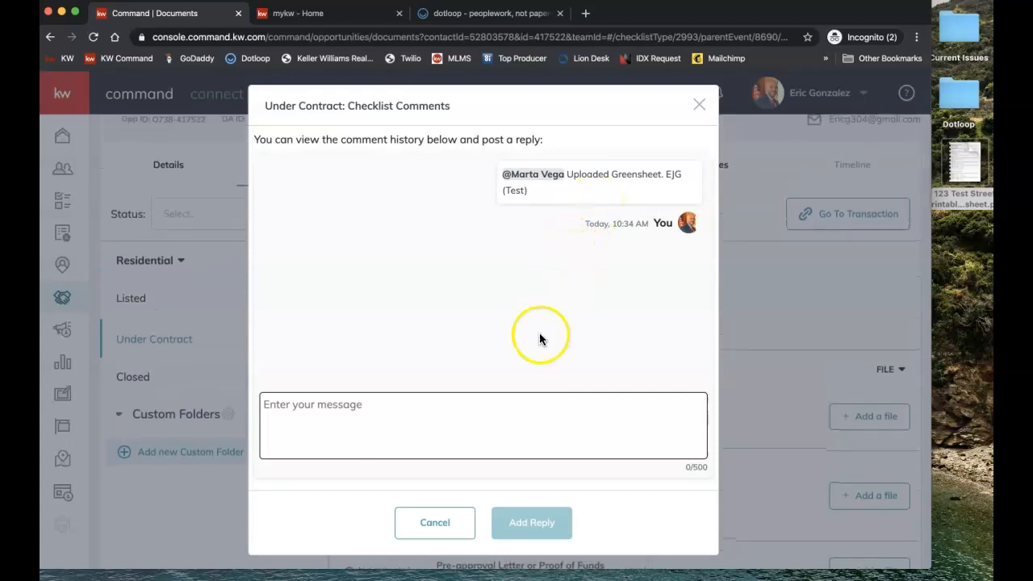
{"action": "left_click", "coordinate": [466, 435]}
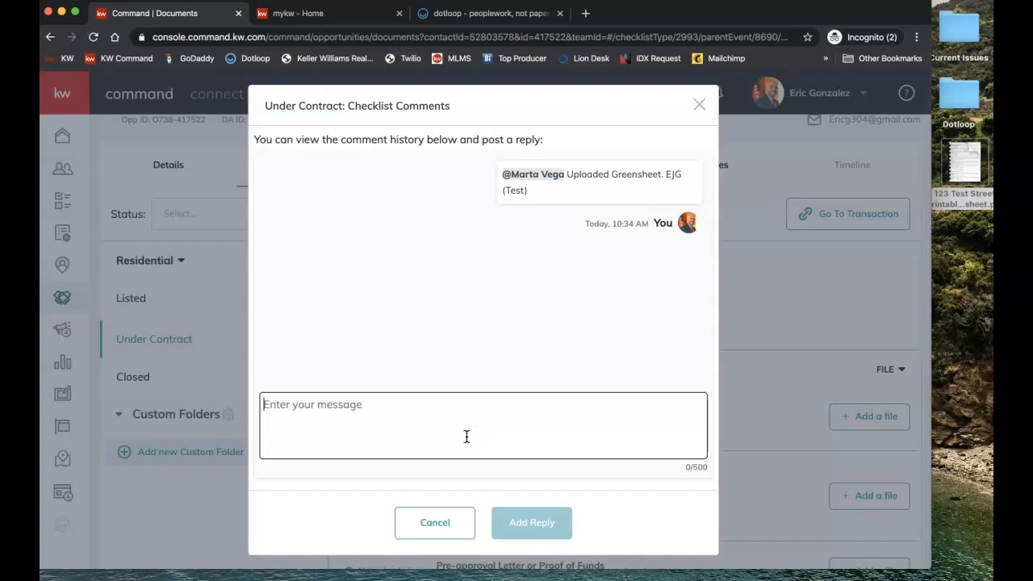
{"action": "type", "text": "@k"}
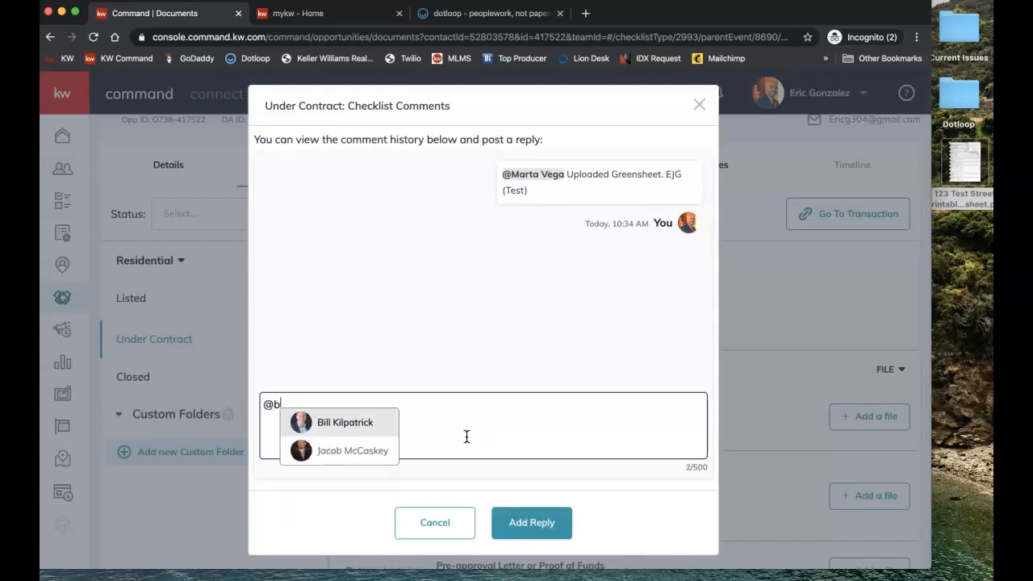
{"action": "left_click", "coordinate": [380, 424]}
{"action": "type", "text": "@m"}
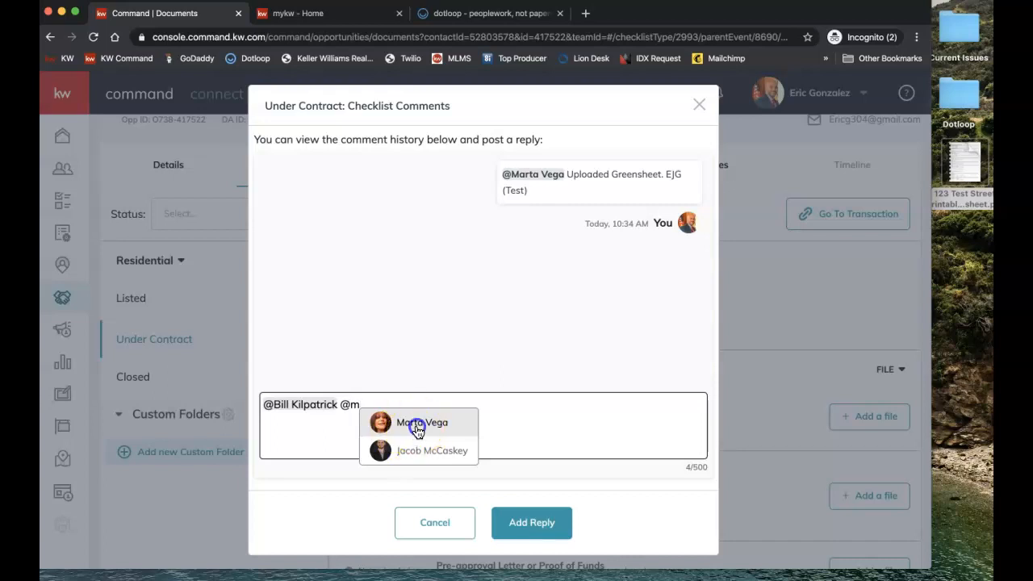
{"action": "left_click", "coordinate": [416, 424]}
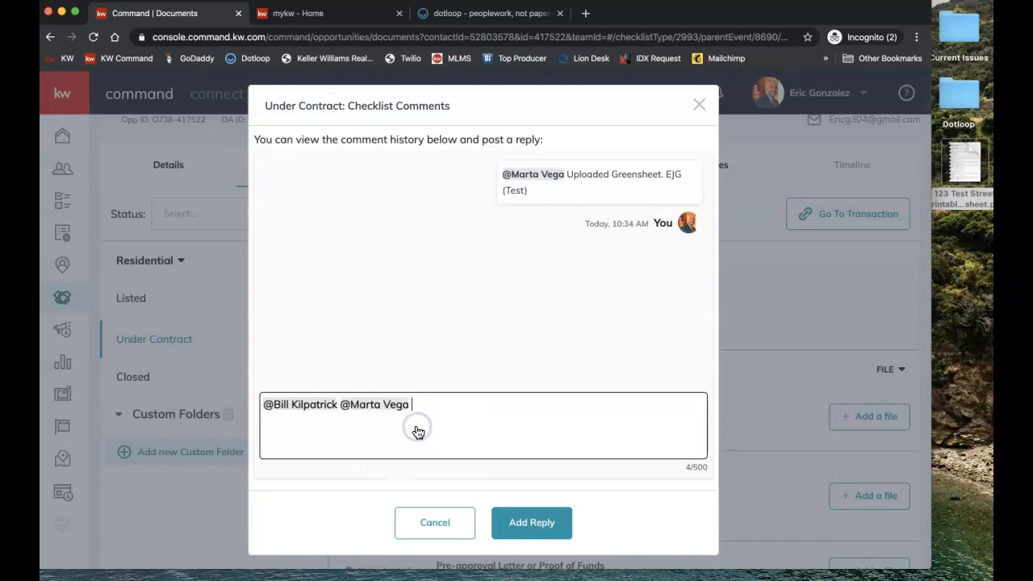
{"action": "left_click", "coordinate": [410, 410]}
{"action": "type", "text": "fsdfd"}
{"action": "key", "text": "BackSpace"}
{"action": "key", "text": "BackSpace"}
{"action": "key", "text": "BackSpace"}
{"action": "key", "text": "BackSpace"}
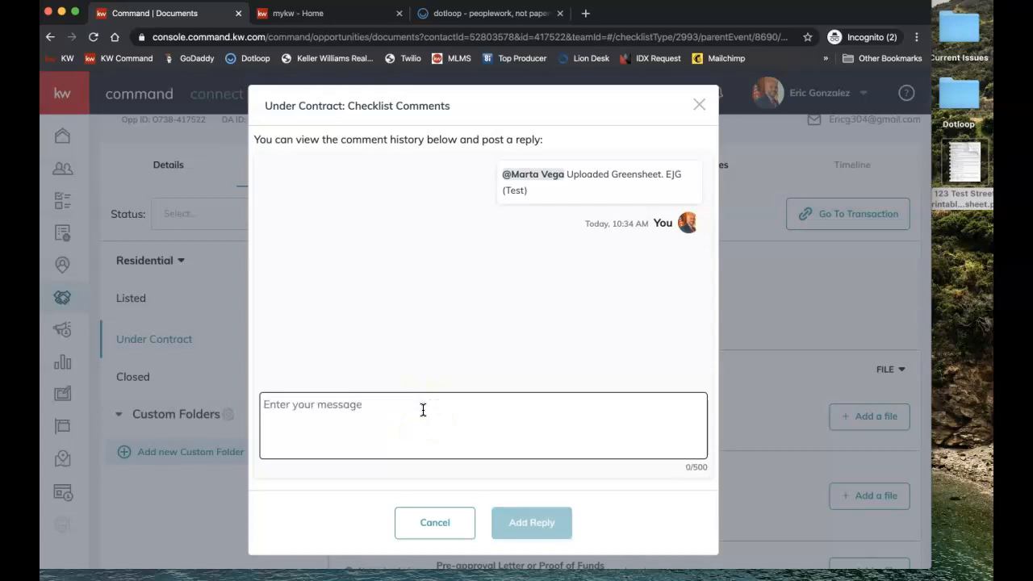
- Draft the reply "Please review my file" on the Under Contract checklist and mention the first suggested staff member for "@m"
{"action": "type", "text": "Please reiew"}
{"action": "key", "text": "BackSpace"}
{"action": "type", "text": "view"}
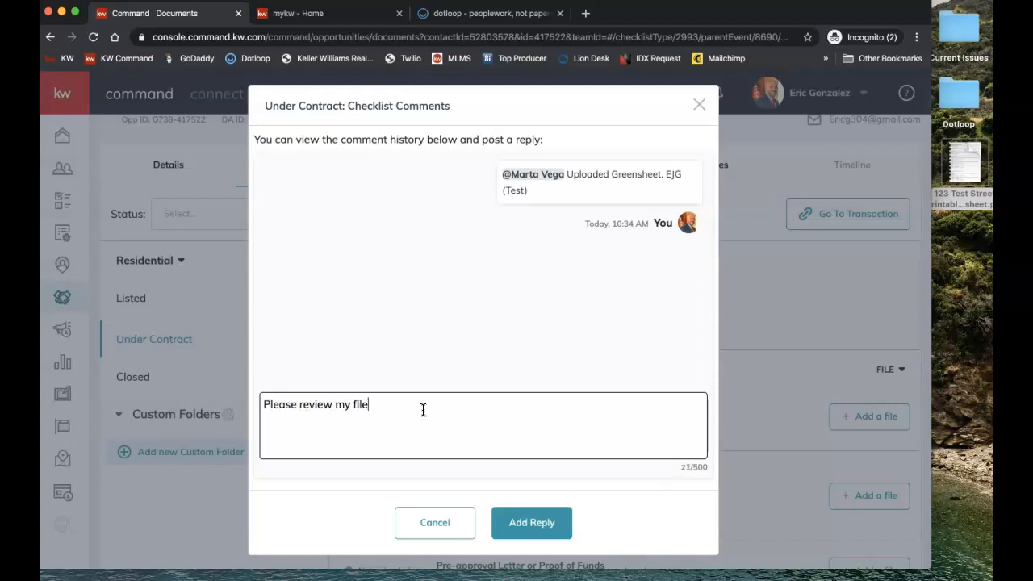
{"action": "type", "text": " my file @m"}
{"action": "left_click", "coordinate": [447, 422]}
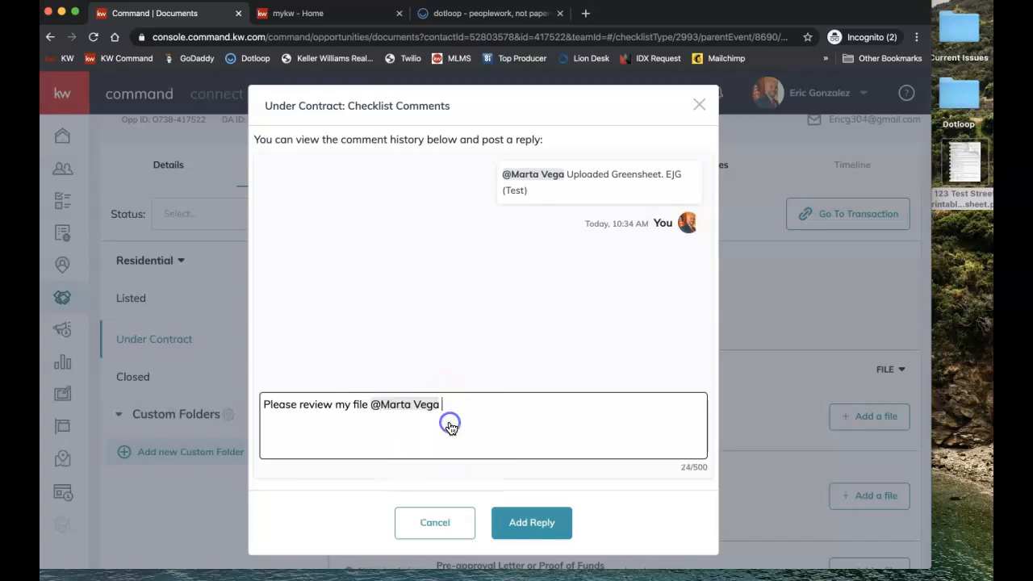
- Mention the first staff member suggested for "@k" in the draft reply, add "This is ready.", and discard the reply
{"action": "type", "text": ". "}
{"action": "type", "text": "@k"}
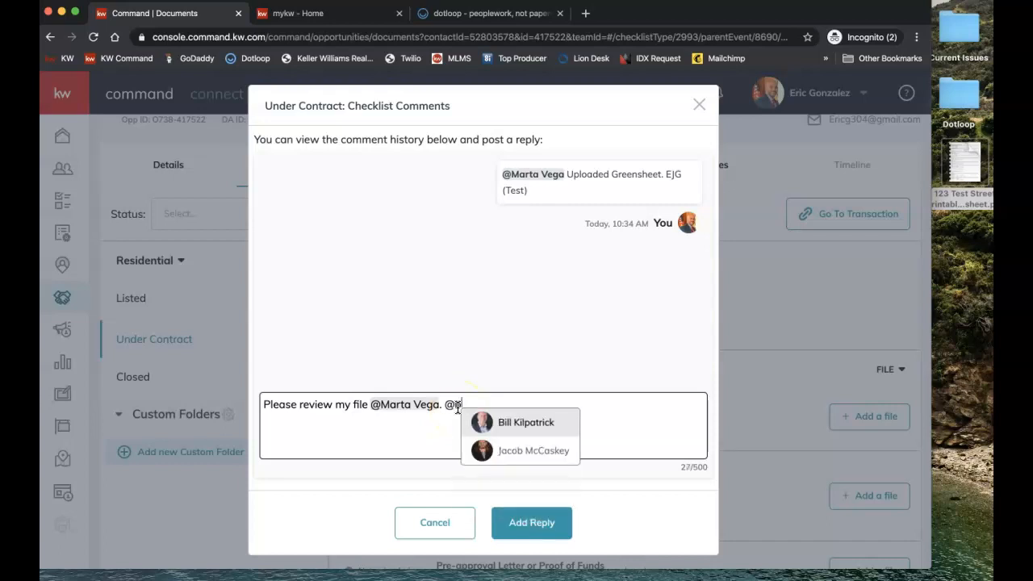
{"action": "left_click", "coordinate": [516, 420]}
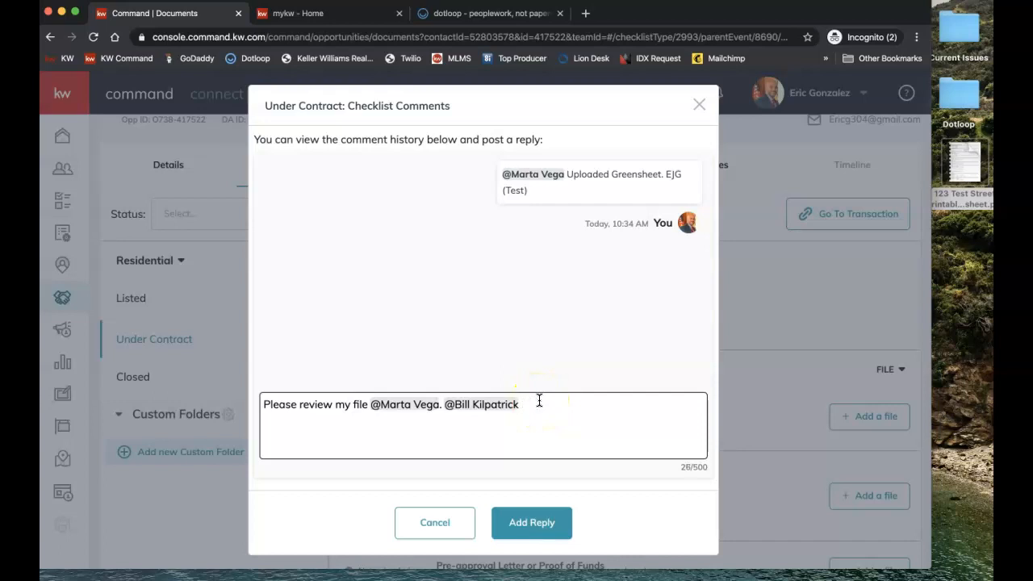
{"action": "type", "text": "This is ready."}
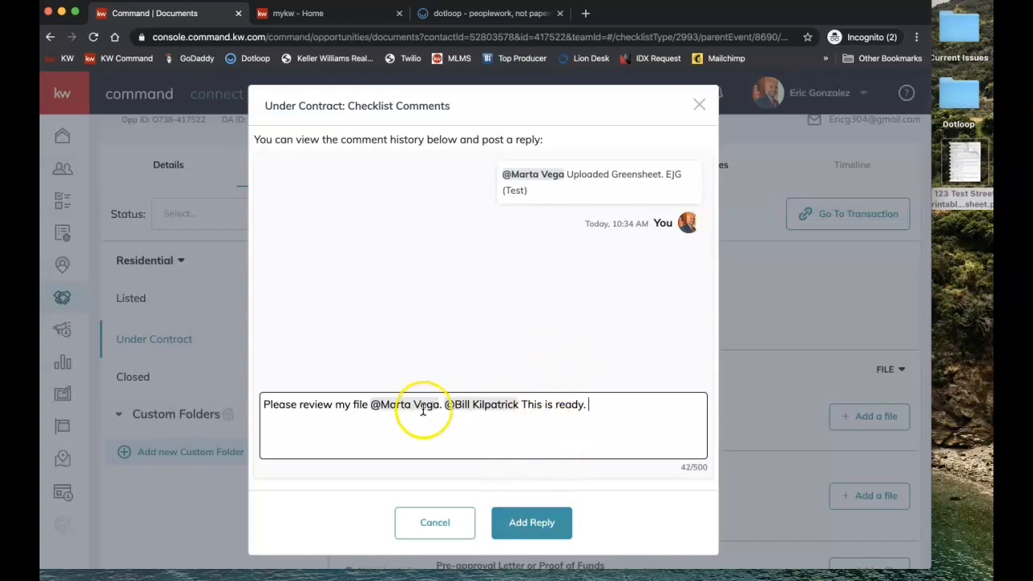
{"action": "left_click", "coordinate": [434, 524]}
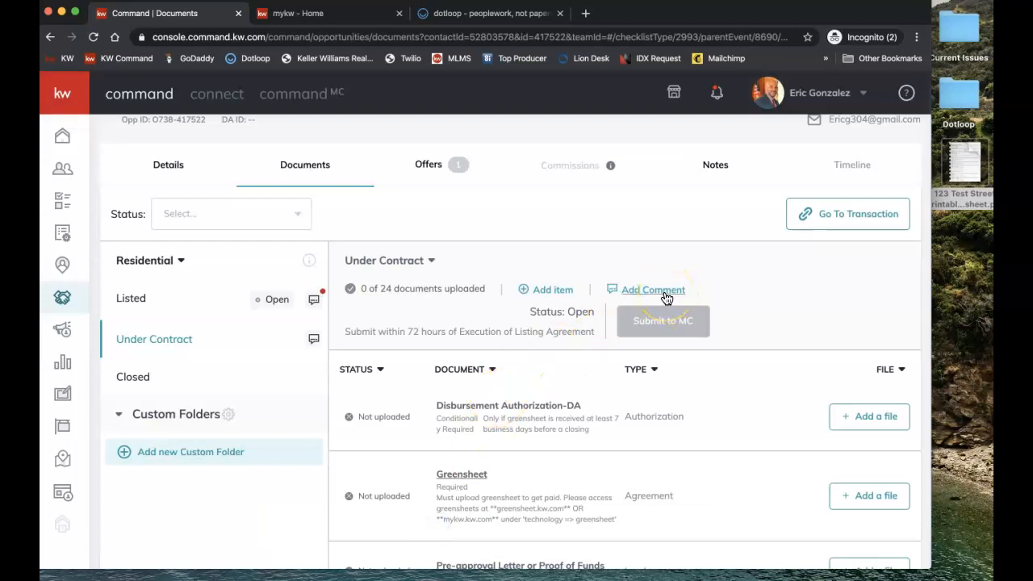
- Open the Listed checklist's comments, bring up the staff suggestions for an @ mention, and close the comments without replying
{"action": "left_click", "coordinate": [312, 300]}
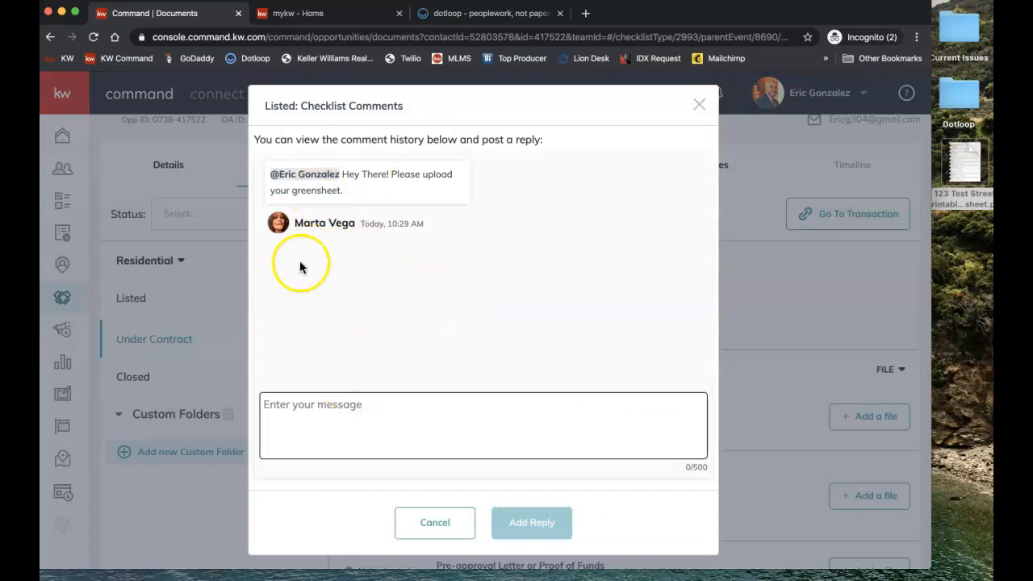
{"action": "left_click", "coordinate": [305, 408]}
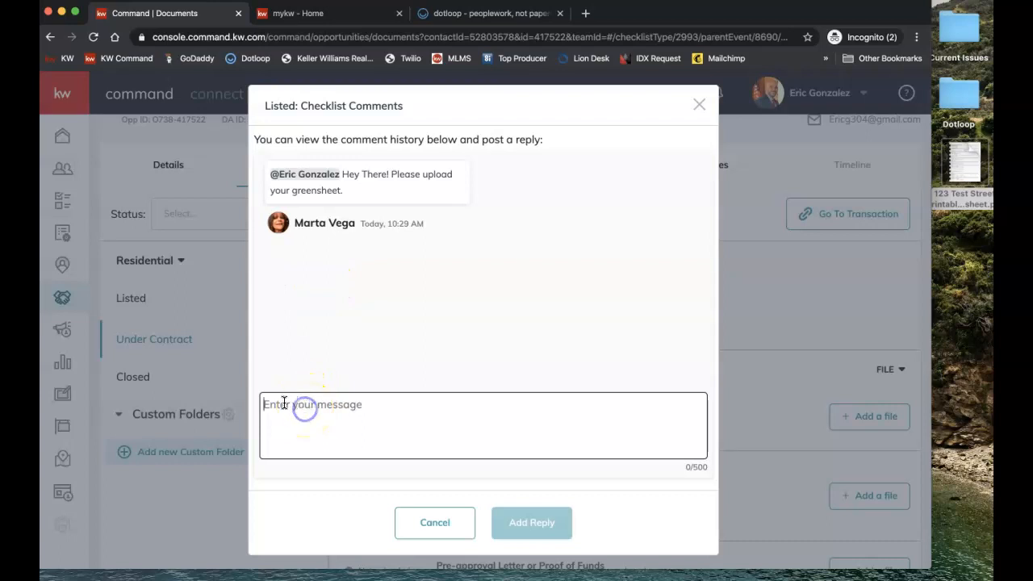
{"action": "type", "text": "@"}
{"action": "key", "text": "BackSpace"}
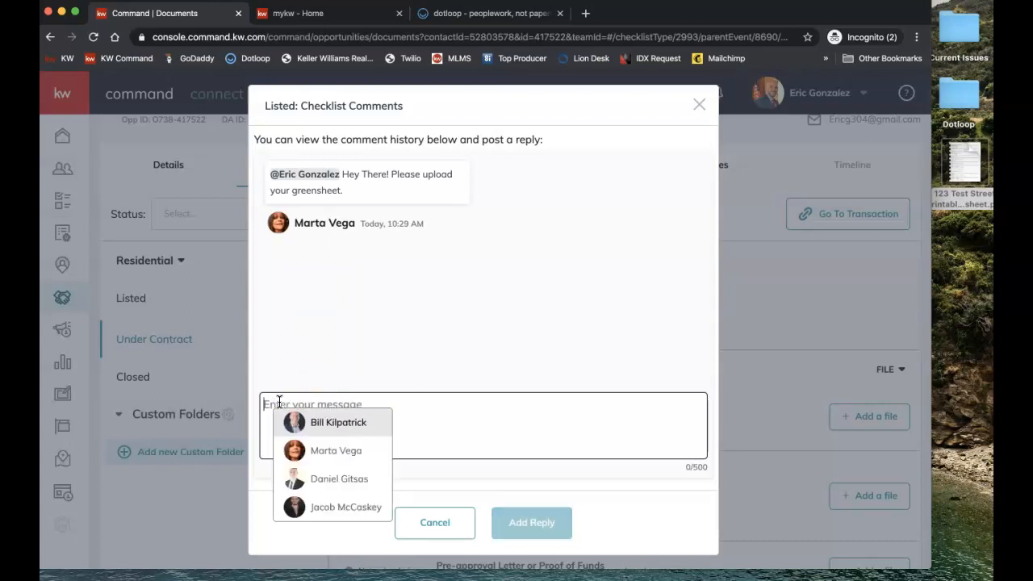
{"action": "left_click", "coordinate": [700, 107]}
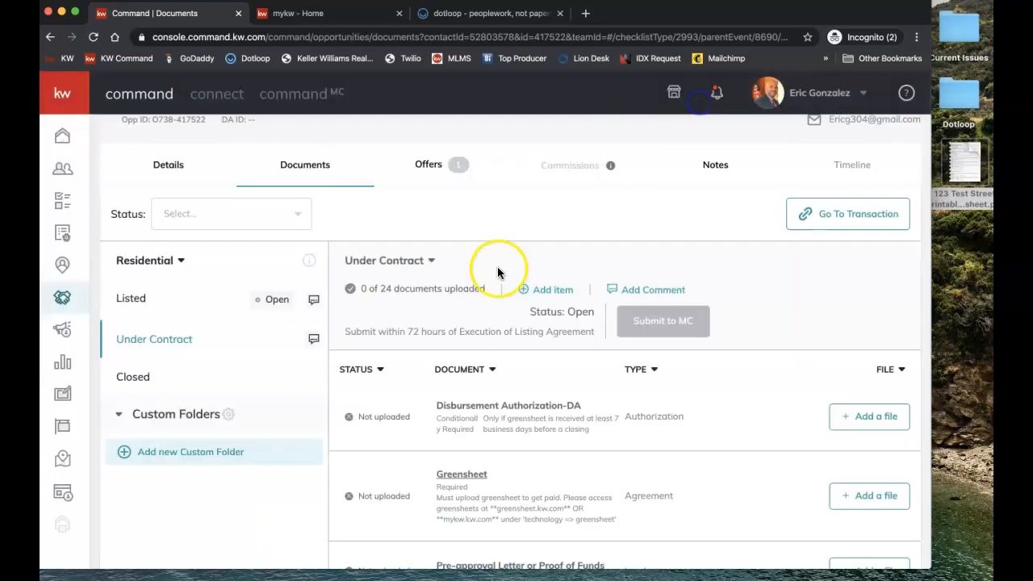
- Reopen the Listed checklist's comment history, review the staff message, and close it
{"action": "scroll", "coordinate": [362, 347], "scroll_direction": "up", "scroll_amount": 1}
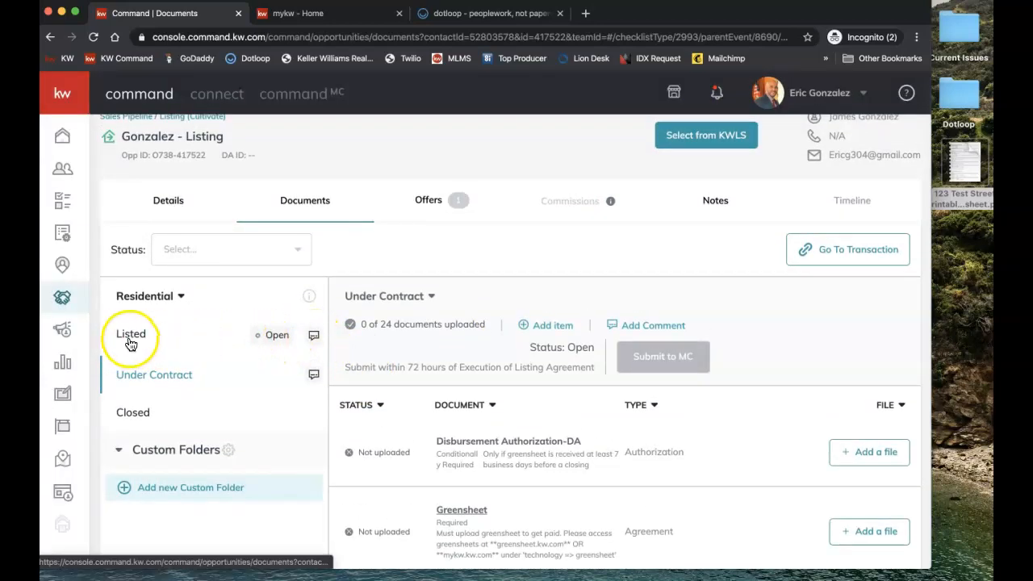
{"action": "left_click", "coordinate": [313, 336]}
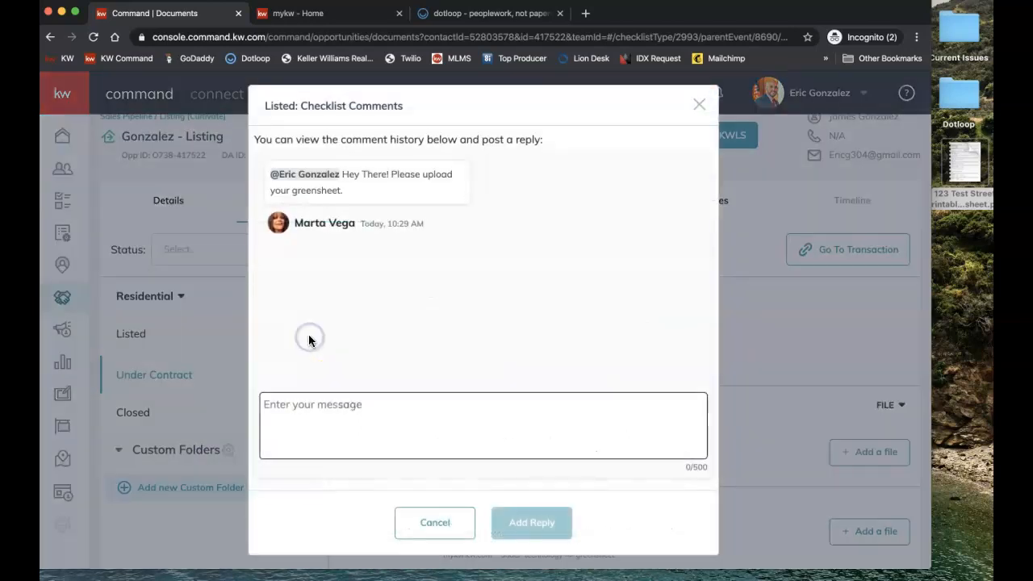
{"action": "left_click", "coordinate": [699, 105]}
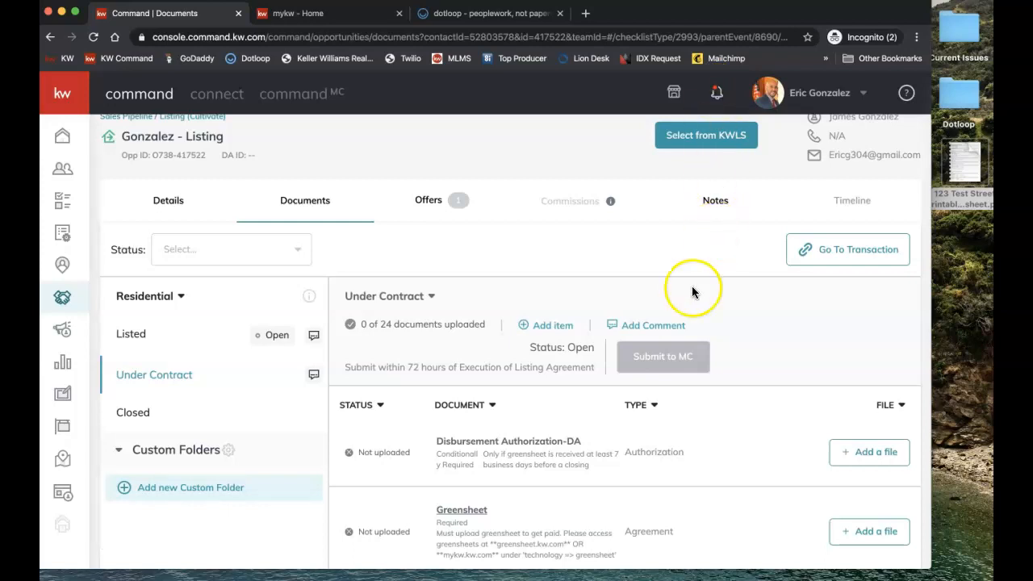
- Open the notifications from the opportunity's documents page to read the checklist comment alert
{"action": "scroll", "coordinate": [687, 301], "scroll_direction": "down", "scroll_amount": 3}
{"action": "scroll", "coordinate": [687, 306], "scroll_direction": "up", "scroll_amount": 3}
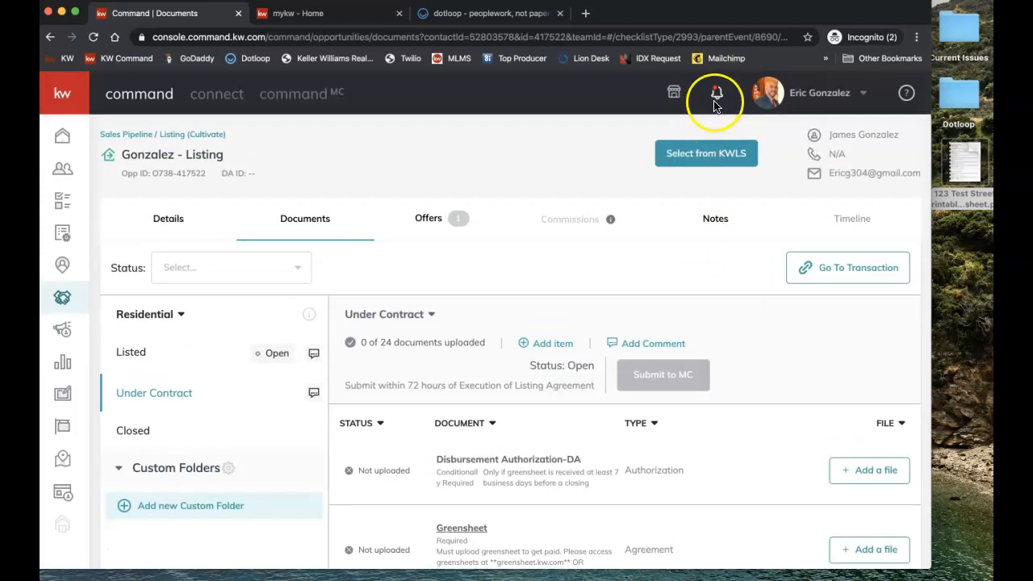
{"action": "left_click", "coordinate": [715, 95]}
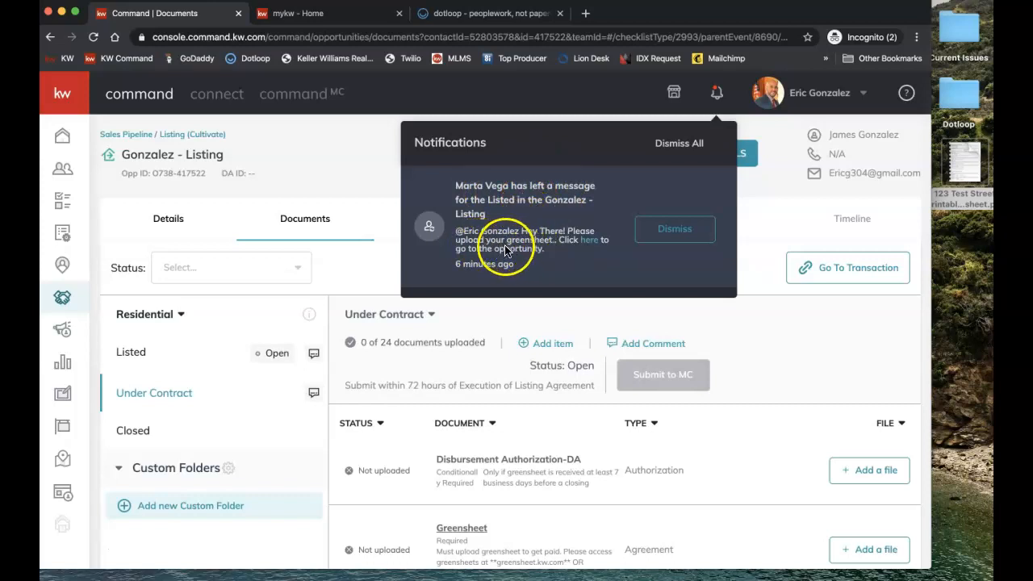
- Go to the home dashboard and open the Listed checklist comments through the link in the comment notification
{"action": "left_click", "coordinate": [63, 149]}
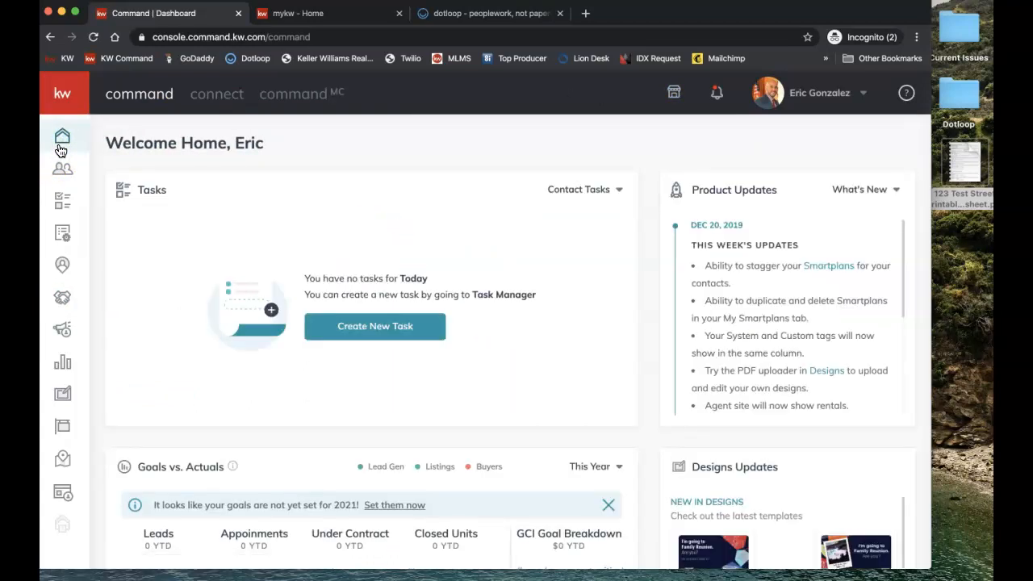
{"action": "left_click", "coordinate": [717, 94]}
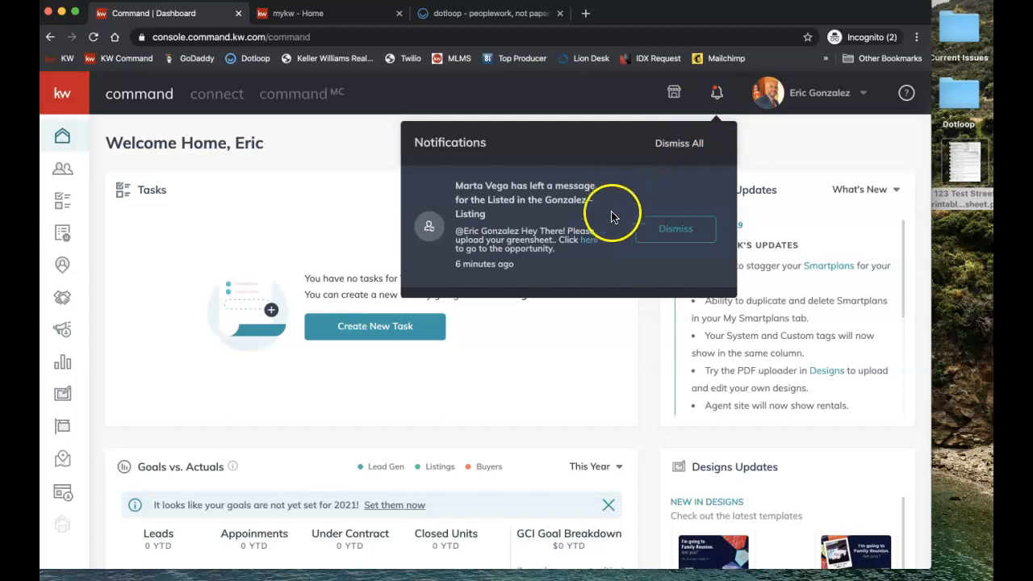
{"action": "left_click", "coordinate": [590, 240]}
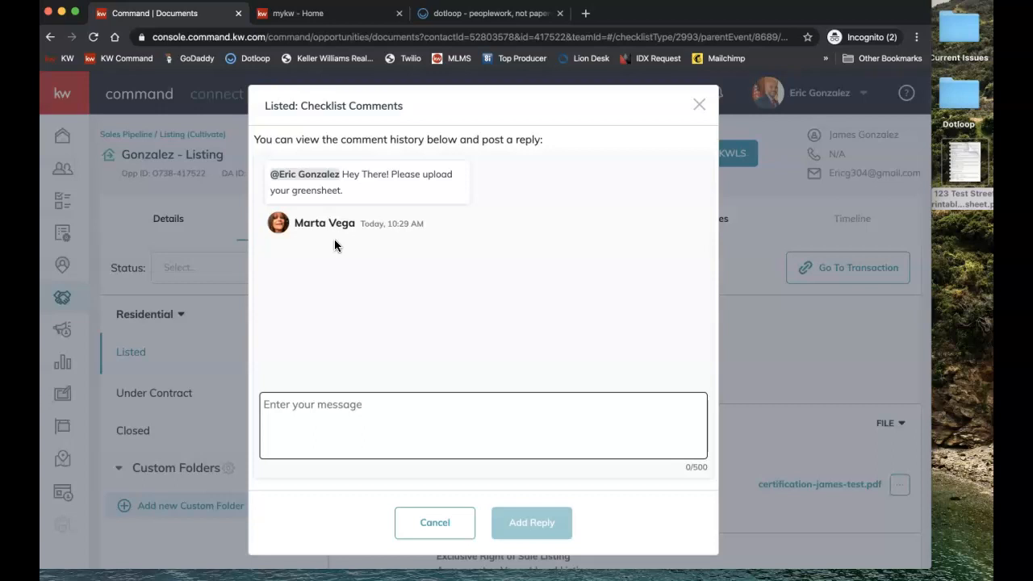
- Start a reply in the Listed checklist comments mentioning the first staff member suggested for "@m", and cancel it
{"action": "left_click", "coordinate": [354, 397]}
{"action": "type", "text": "@m"}
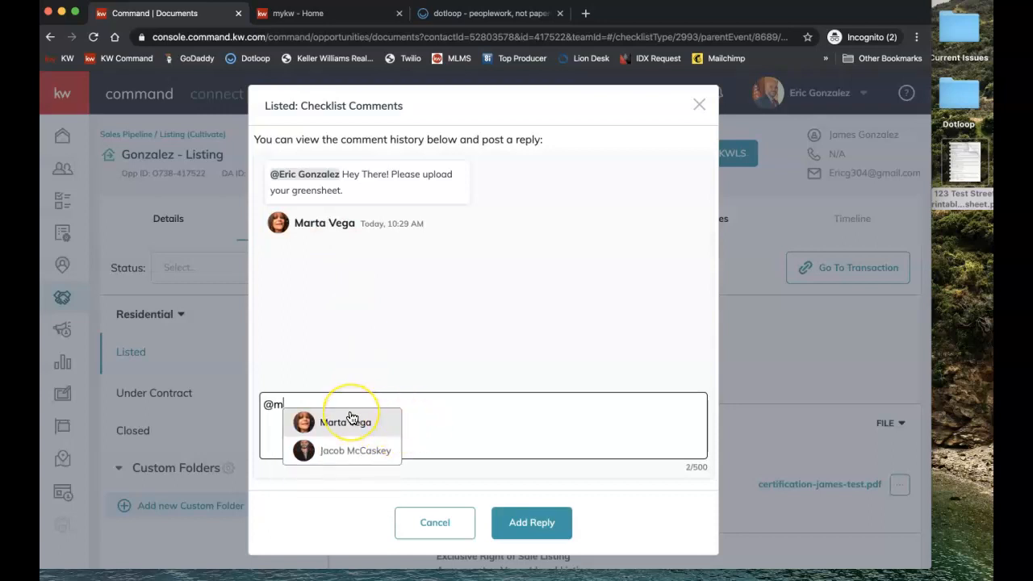
{"action": "left_click", "coordinate": [352, 419]}
{"action": "left_click", "coordinate": [433, 525]}
- Look over the Listed checklist's documents, switch to the Under Contract checklist, and return to Listed
{"action": "scroll", "coordinate": [380, 396], "scroll_direction": "down", "scroll_amount": 5}
{"action": "scroll", "coordinate": [380, 404], "scroll_direction": "up", "scroll_amount": 5}
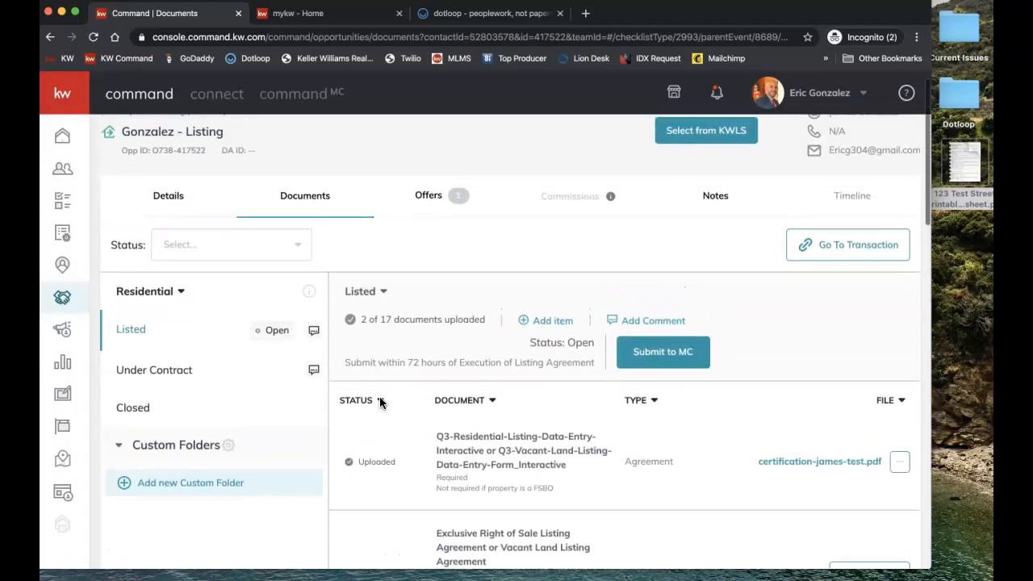
{"action": "left_click", "coordinate": [179, 376]}
{"action": "left_click", "coordinate": [145, 336]}
{"action": "scroll", "coordinate": [212, 362], "scroll_direction": "down", "scroll_amount": 1}
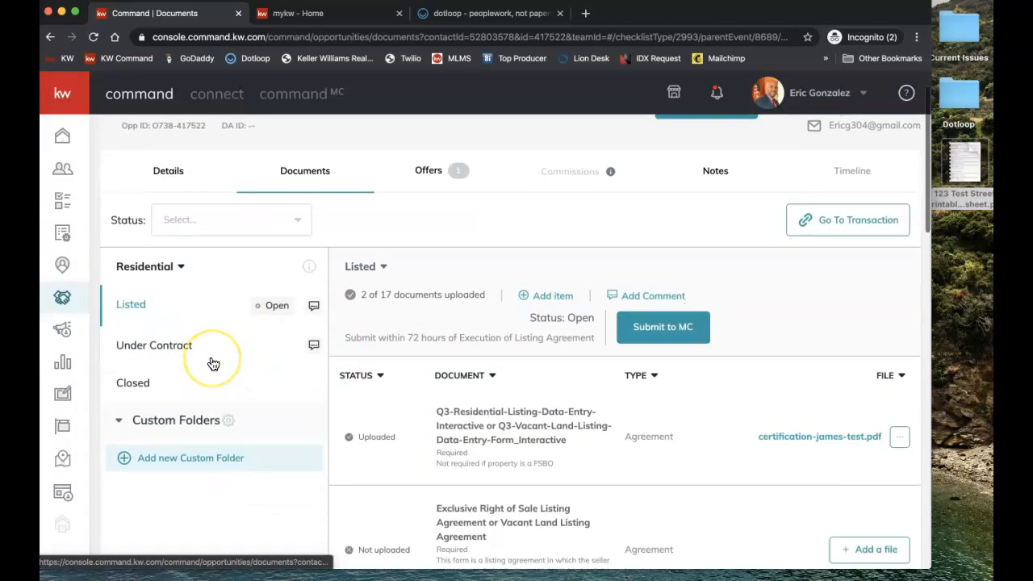